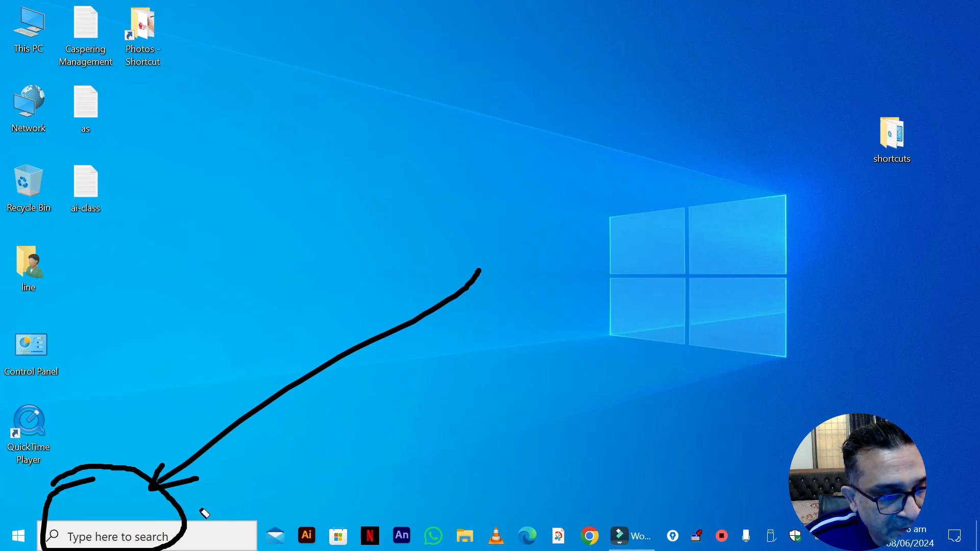
Search Windows for mspaint and open Paint
mouse_move(205, 513)
left_mouse_down()
mouse_move(162, 493)
mouse_move(271, 408)
mouse_move(197, 426)
left_mouse_up()
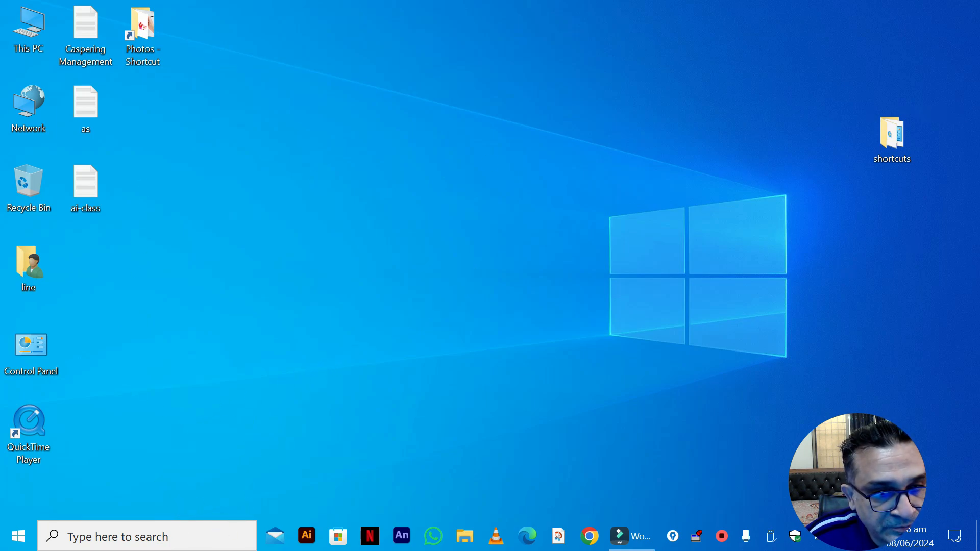
left_click(183, 535)
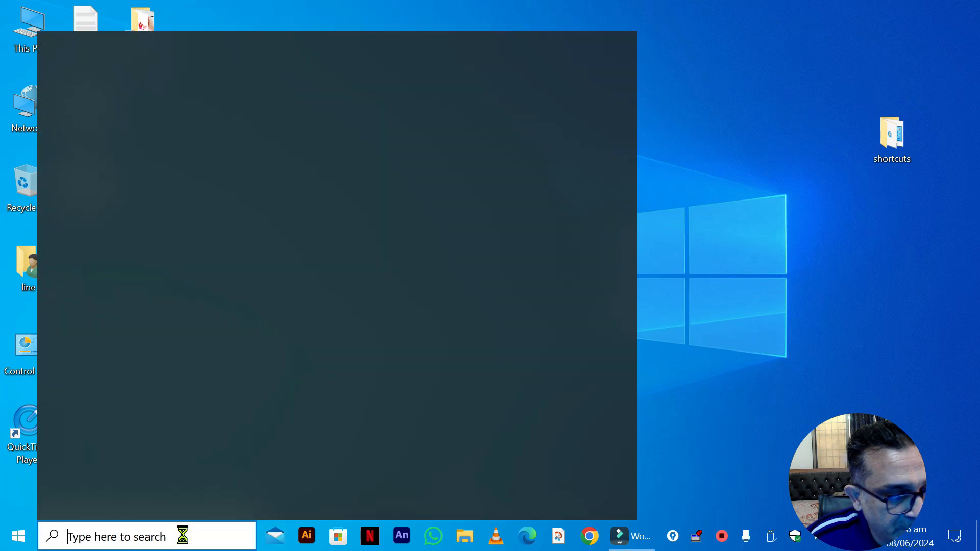
type("mspain")
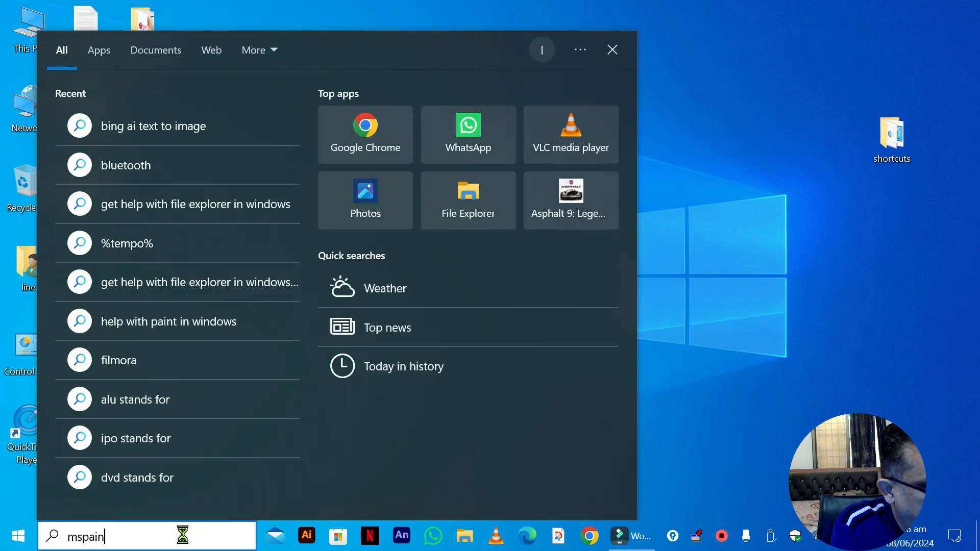
type("t")
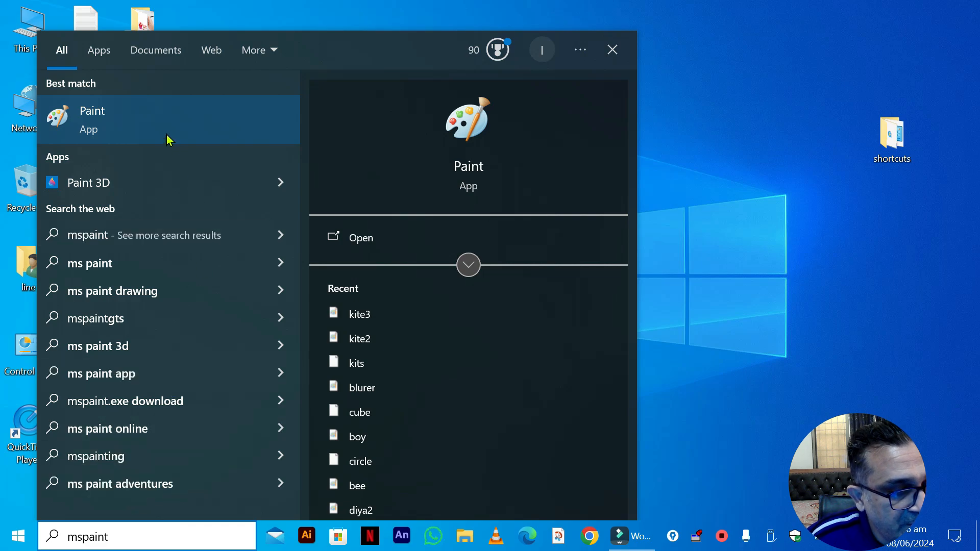
left_click(134, 106)
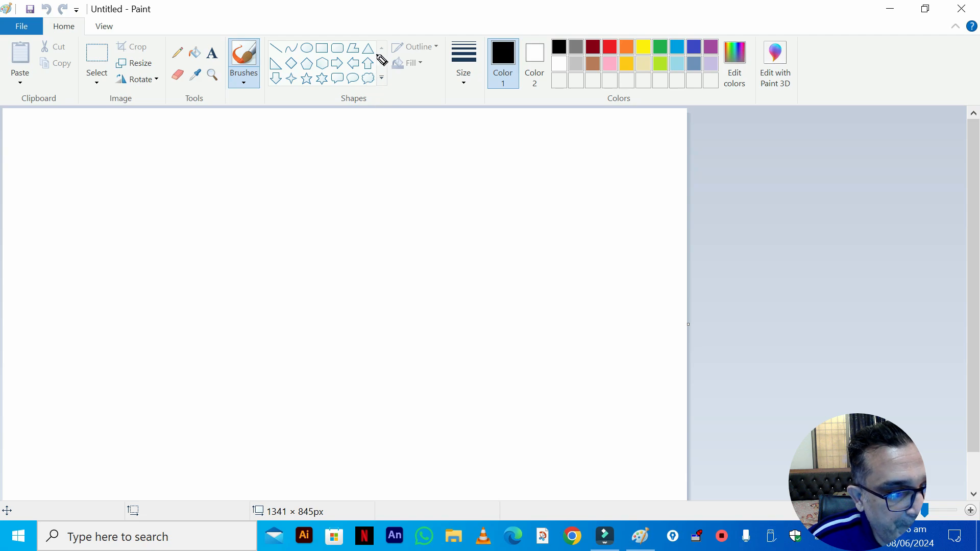
mouse_move(388, 96)
left_mouse_down()
mouse_move(394, 51)
mouse_move(383, 29)
mouse_move(338, 4)
mouse_move(253, 14)
mouse_move(258, 86)
mouse_move(297, 122)
mouse_move(383, 115)
mouse_move(398, 82)
left_mouse_up()
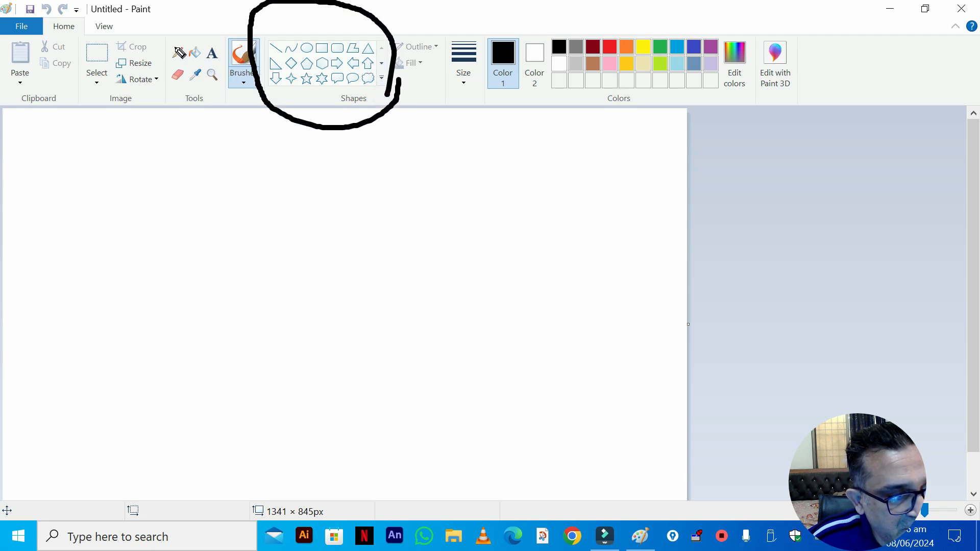
left_click_drag(186, 41, 224, 23)
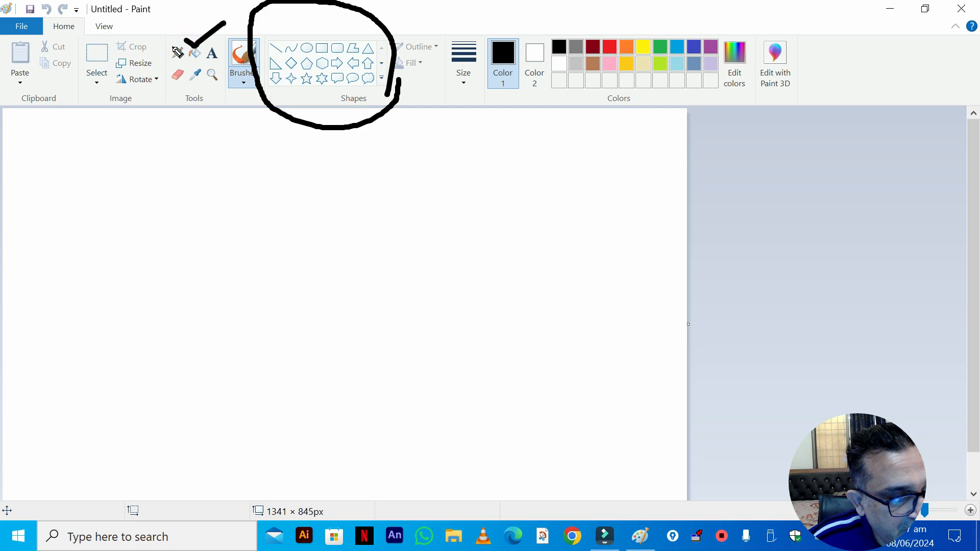
mouse_move(164, 69)
left_mouse_down()
mouse_move(168, 88)
mouse_move(175, 77)
left_mouse_up()
mouse_move(150, 133)
left_mouse_down()
mouse_move(122, 88)
mouse_move(122, 108)
mouse_move(133, 94)
left_mouse_up()
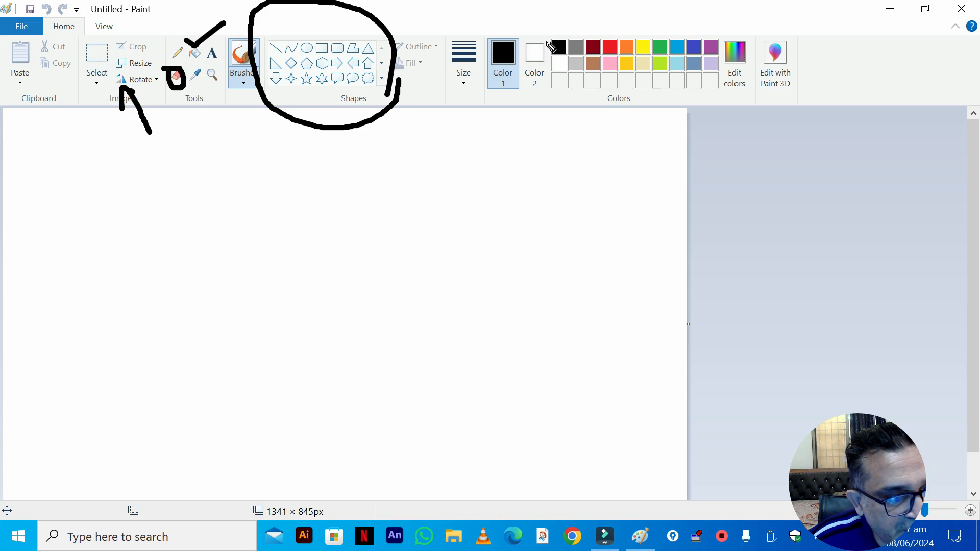
mouse_move(540, 21)
left_mouse_down()
mouse_move(500, 25)
mouse_move(486, 40)
mouse_move(487, 97)
mouse_move(522, 117)
mouse_move(744, 122)
mouse_move(800, 100)
mouse_move(811, 55)
mouse_move(734, 15)
mouse_move(508, 25)
left_mouse_up()
mouse_move(734, 25)
left_mouse_down()
mouse_move(717, 26)
mouse_move(730, 97)
mouse_move(755, 84)
mouse_move(732, 26)
mouse_move(710, 31)
left_mouse_up()
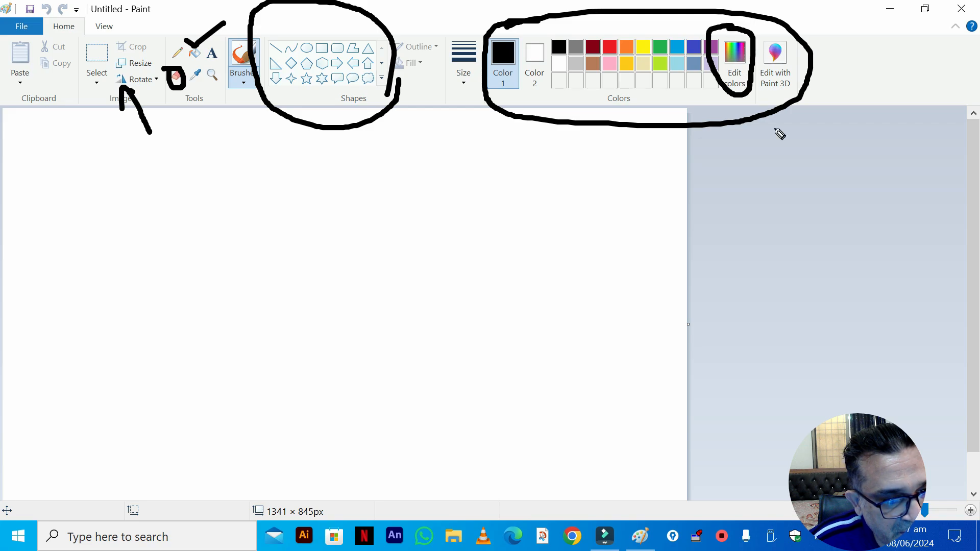
left_click_drag(735, 72, 808, 189)
left_click_drag(733, 102, 732, 71)
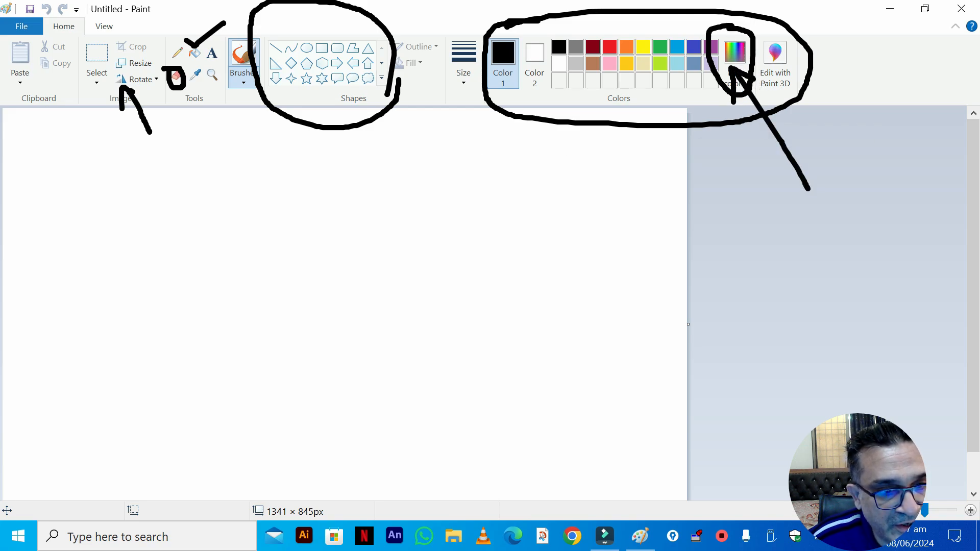
left_click_drag(785, 148, 726, 4)
mouse_move(308, 141)
left_mouse_down()
mouse_move(280, 13)
mouse_move(156, 99)
mouse_move(175, 77)
left_mouse_up()
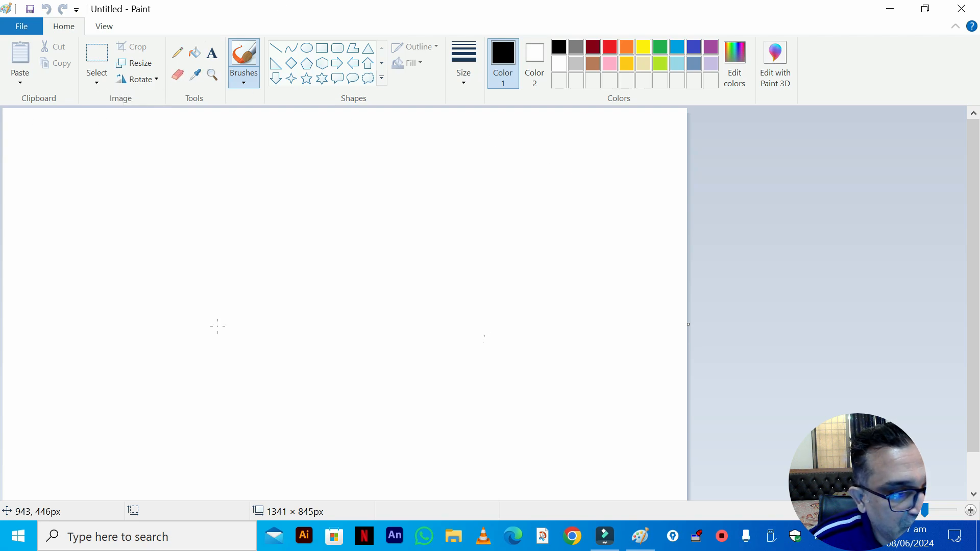
Draw a diamond about 397 × 397 px and a triangle about 176 × 176 px overlapping the diamond's bottom corner
left_click(294, 64)
mouse_move(67, 157)
left_mouse_down()
mouse_move(210, 296)
mouse_move(228, 326)
mouse_move(204, 309)
mouse_move(287, 400)
mouse_move(262, 381)
mouse_move(270, 360)
left_mouse_up()
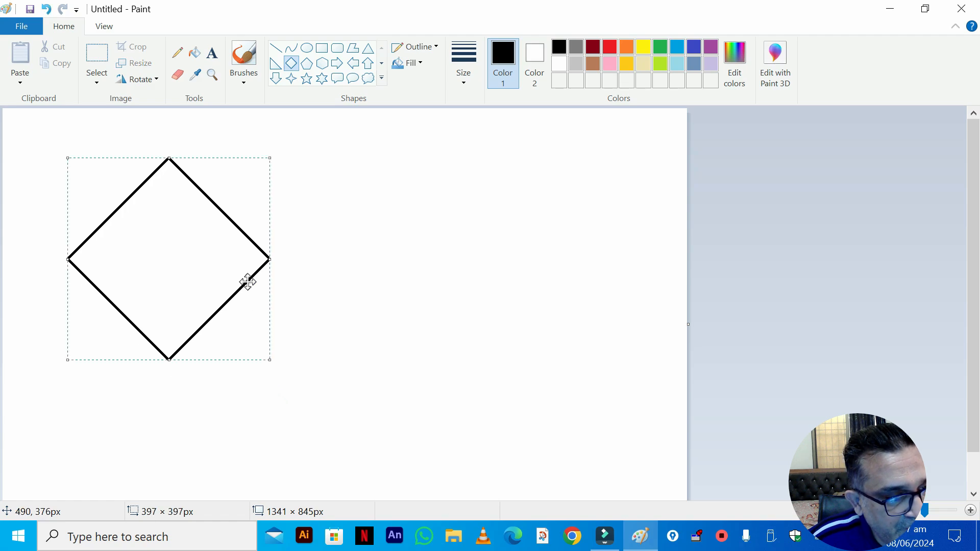
left_click(369, 48)
left_click_drag(119, 321, 208, 409)
left_click_drag(142, 366, 156, 373)
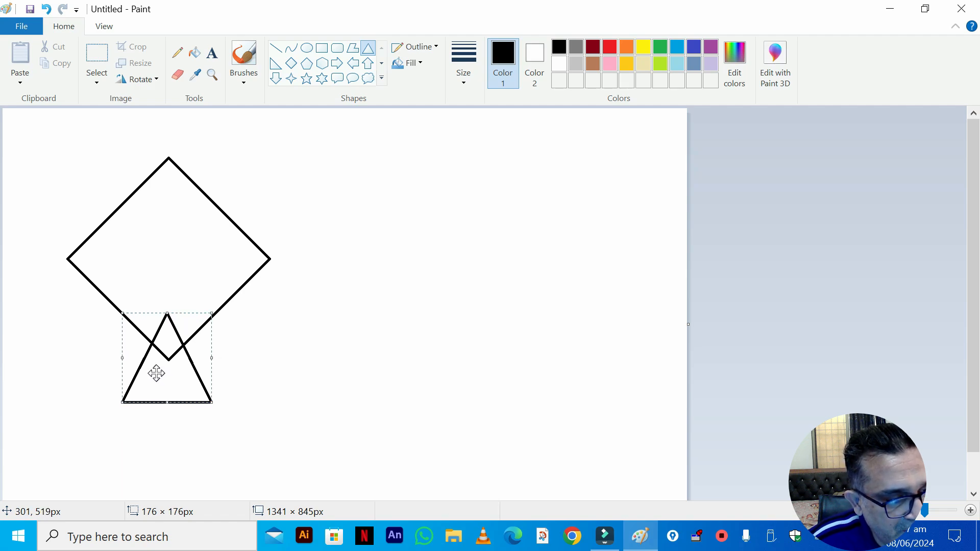
Split the figure with a vertical line between the diamond's top and bottom corners and delete the left half
left_click(275, 48)
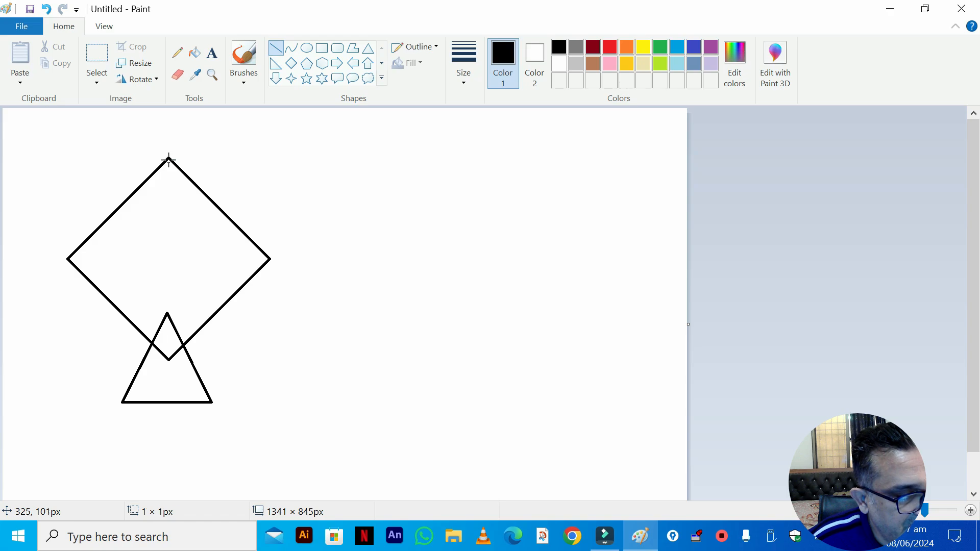
left_click_drag(169, 160, 170, 358)
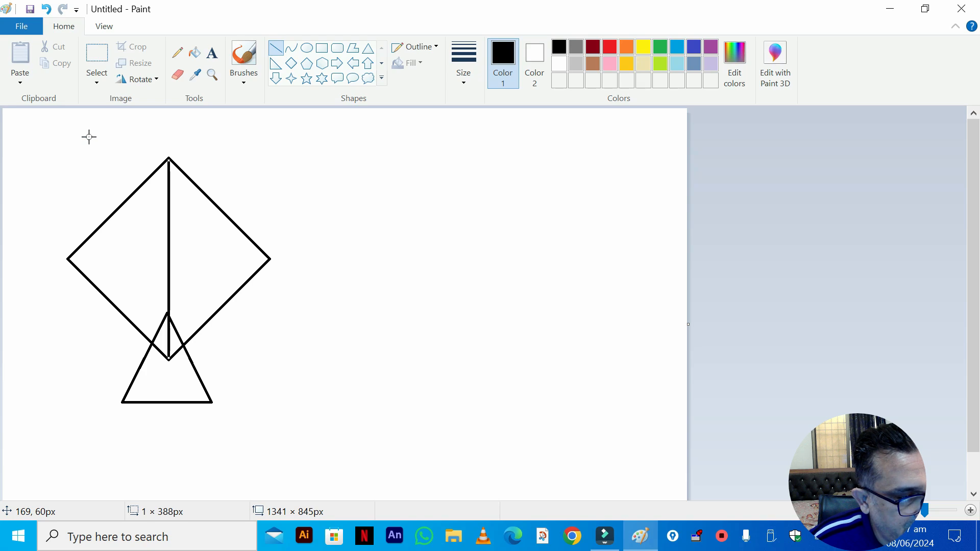
left_click(97, 57)
left_click_drag(37, 127, 161, 452)
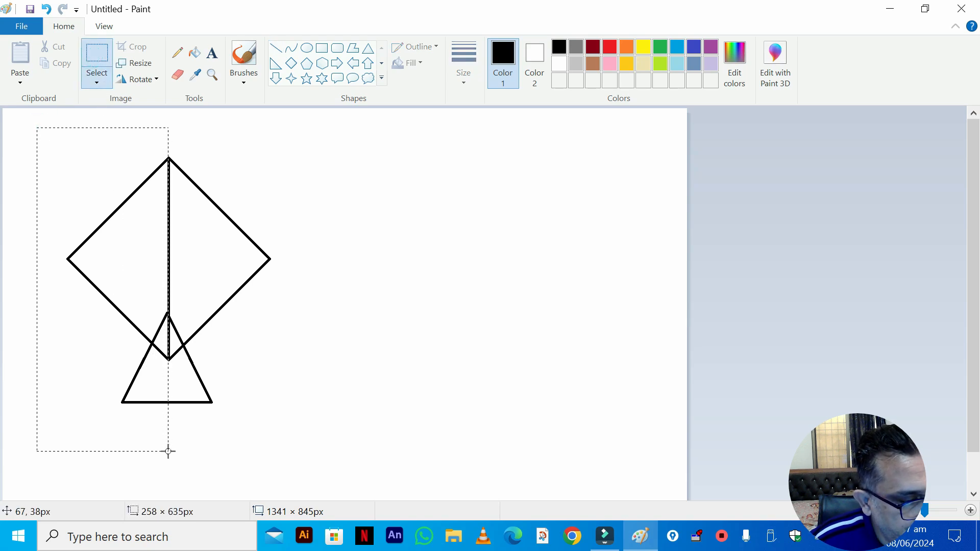
key("Delete")
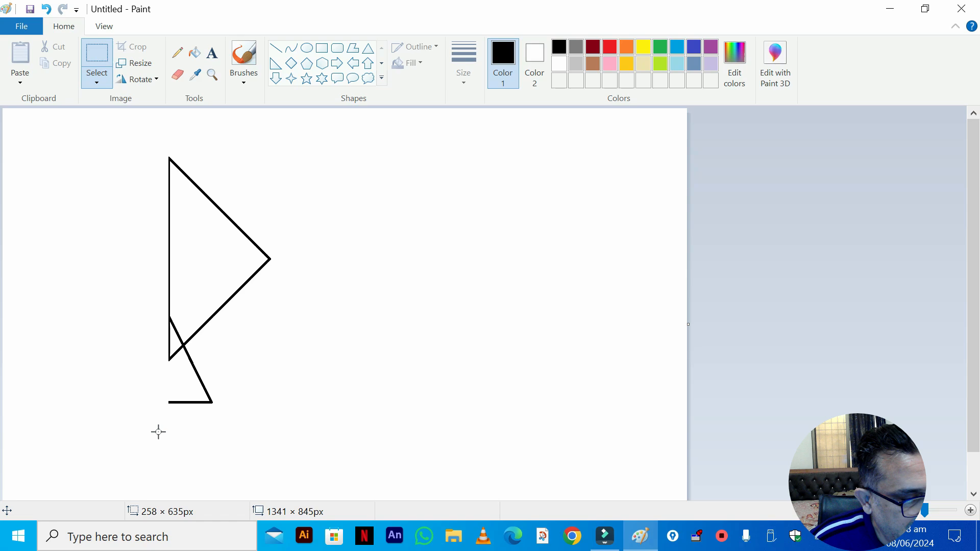
Select the remaining half of the figure, place a copy beside it and turn on transparent selection
left_click(93, 131)
mouse_move(150, 151)
left_mouse_down()
mouse_move(293, 439)
mouse_move(283, 429)
left_mouse_up()
mouse_move(218, 299)
left_mouse_down()
mouse_move(253, 297)
mouse_move(87, 225)
mouse_move(210, 264)
mouse_move(148, 267)
mouse_move(184, 273)
mouse_move(165, 258)
left_mouse_up()
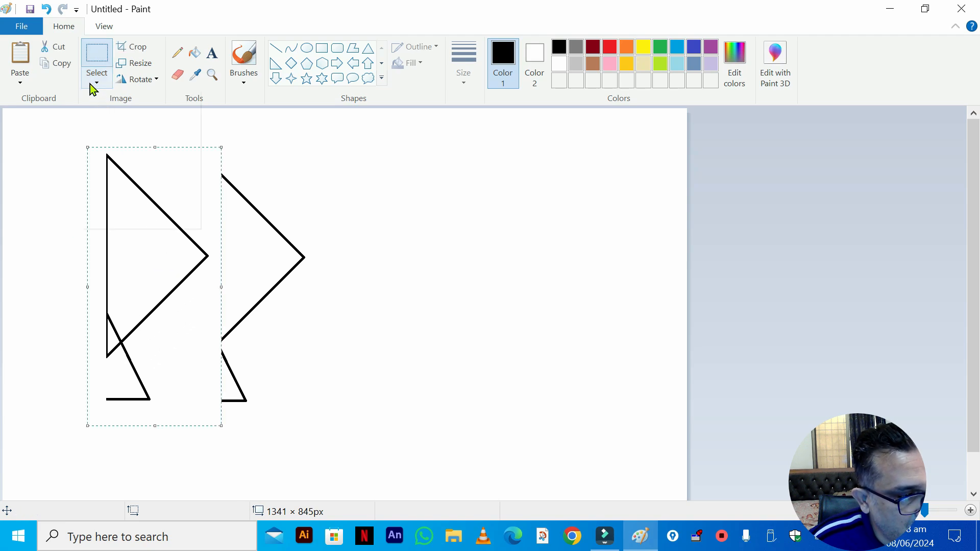
left_click(89, 84)
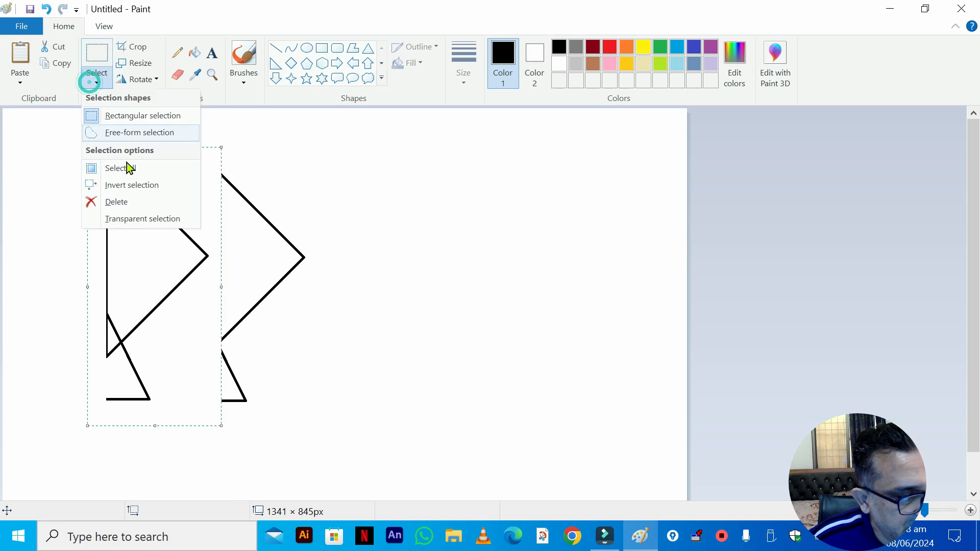
left_click(134, 220)
Flip the copied half horizontally and align it with the original half so the centre lines coincide
left_click(142, 80)
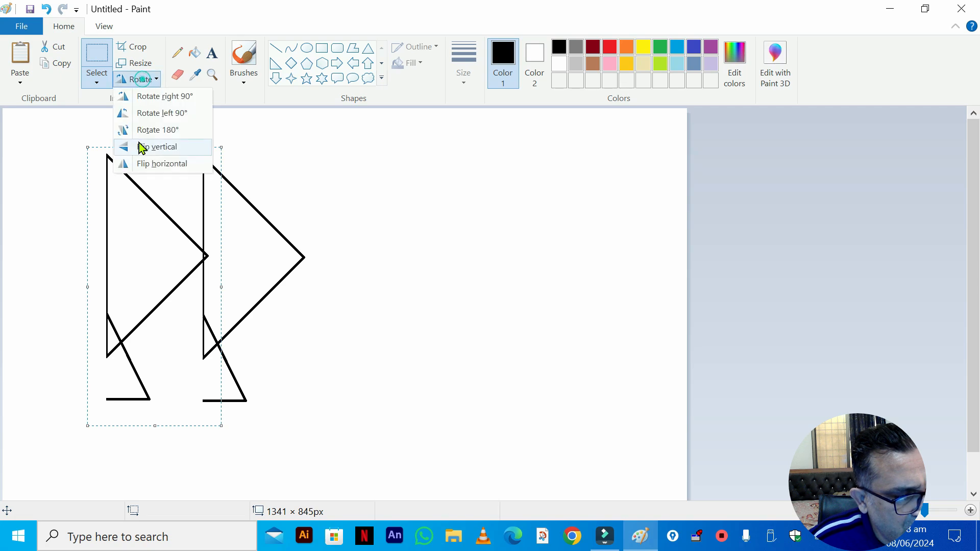
left_click(164, 164)
left_click_drag(136, 262, 167, 276)
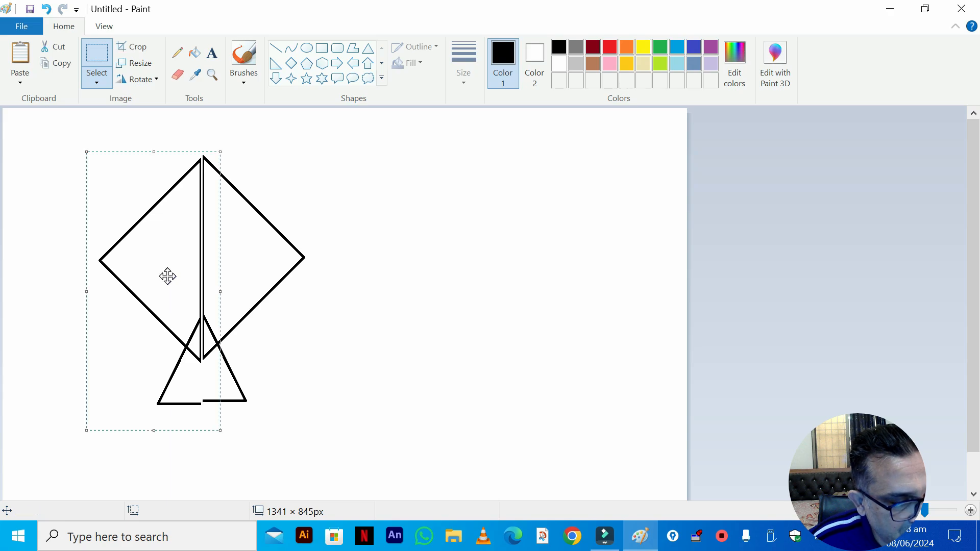
key("Right")
key("Right")
key("Right")
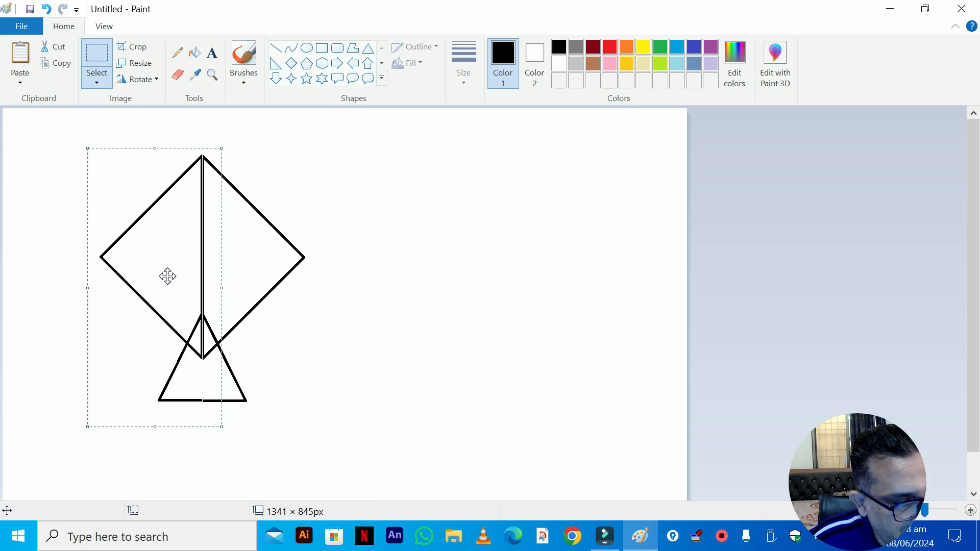
key("Right")
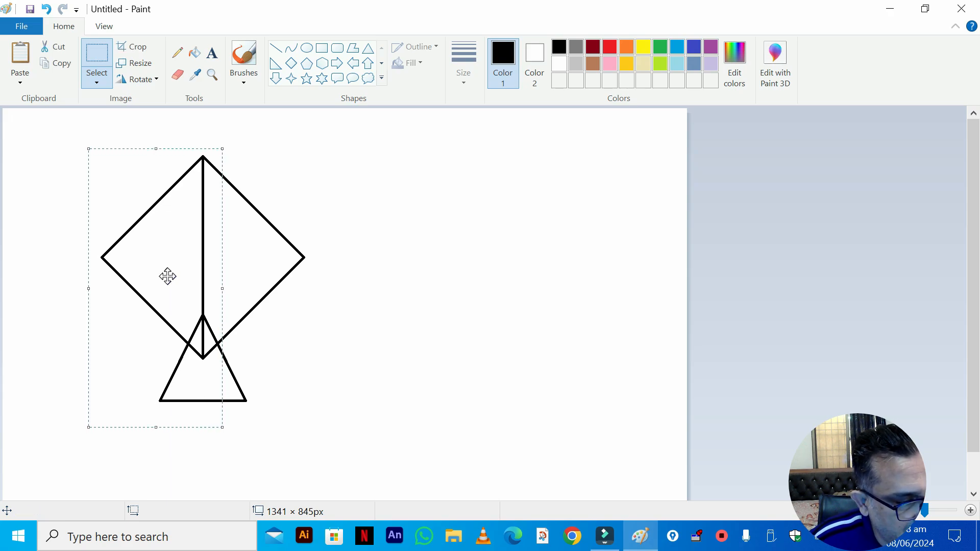
left_click(97, 57)
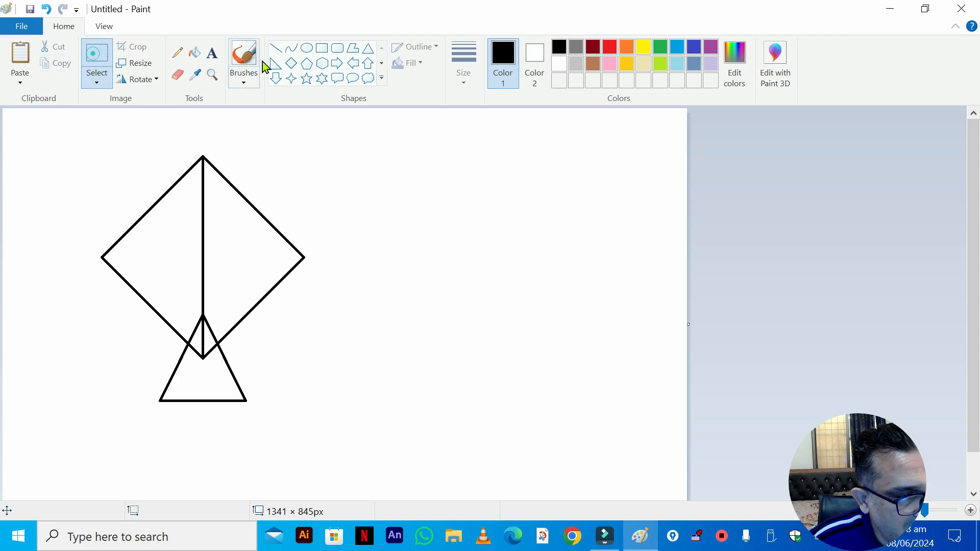
Draw a curve about 396 px wide between the diamond's left and right corners, bowed upward toward its top
left_click(277, 58)
left_click(291, 48)
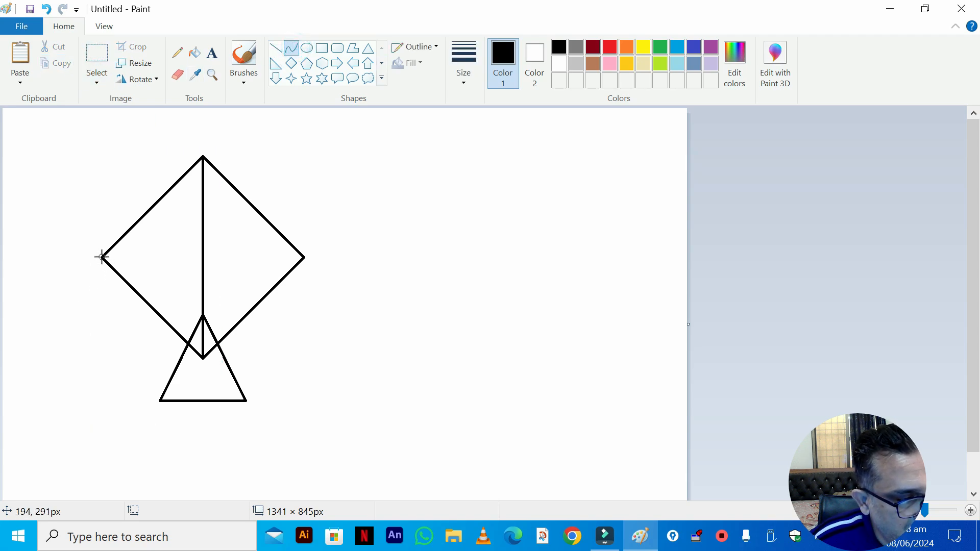
left_click_drag(101, 257, 303, 276)
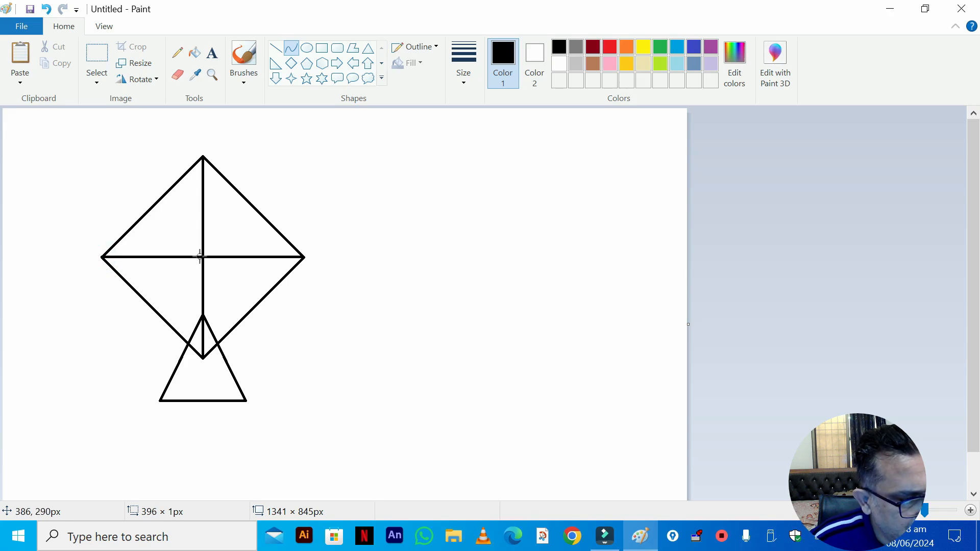
left_click_drag(199, 257, 206, 179)
key("Down")
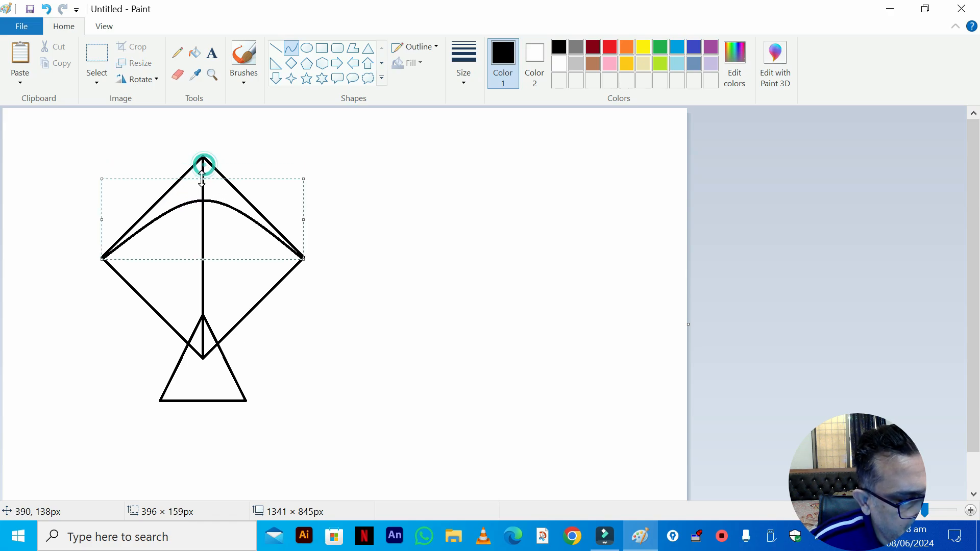
Fill the diamond's upper-right section above the curve red and its left section below the curve gold
left_click(194, 53)
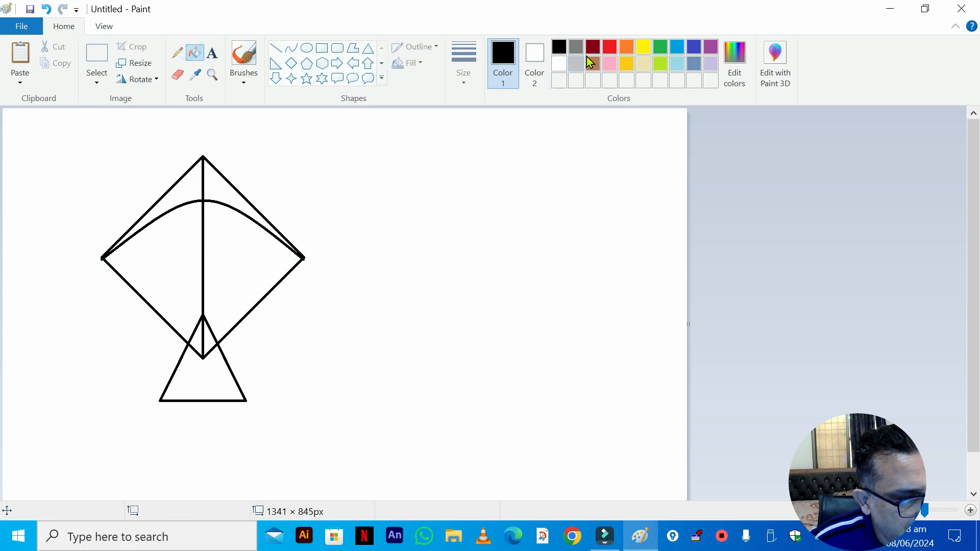
left_click(610, 48)
left_click(221, 193)
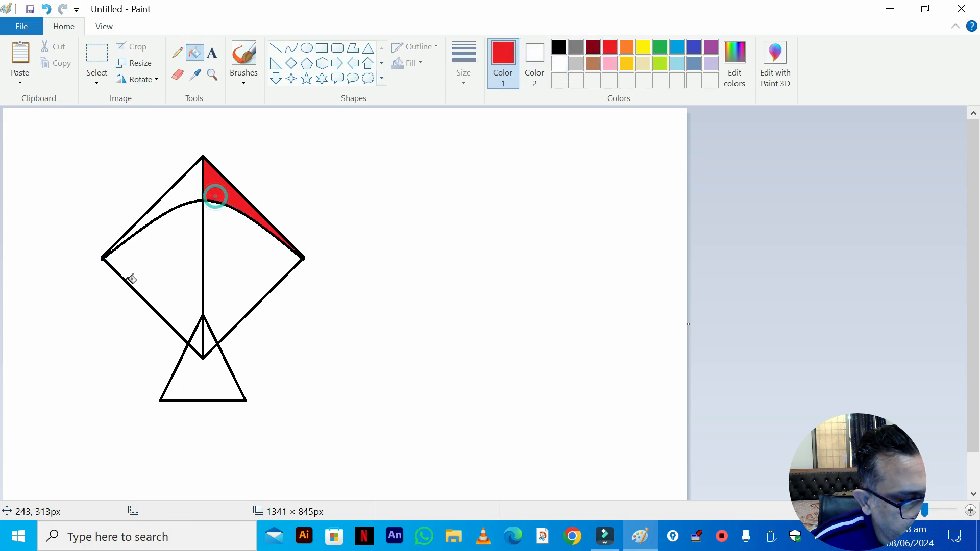
left_click(182, 265)
left_click(627, 64)
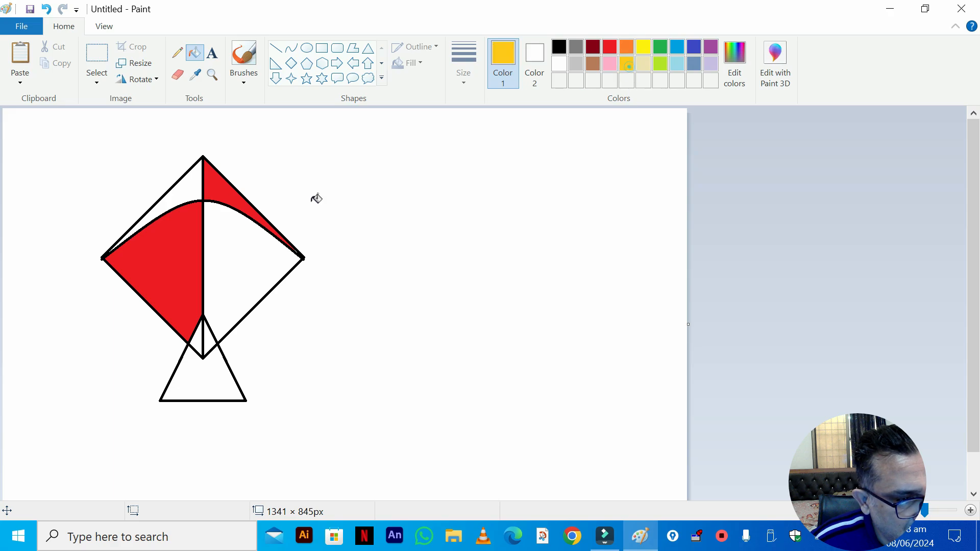
left_click(150, 270)
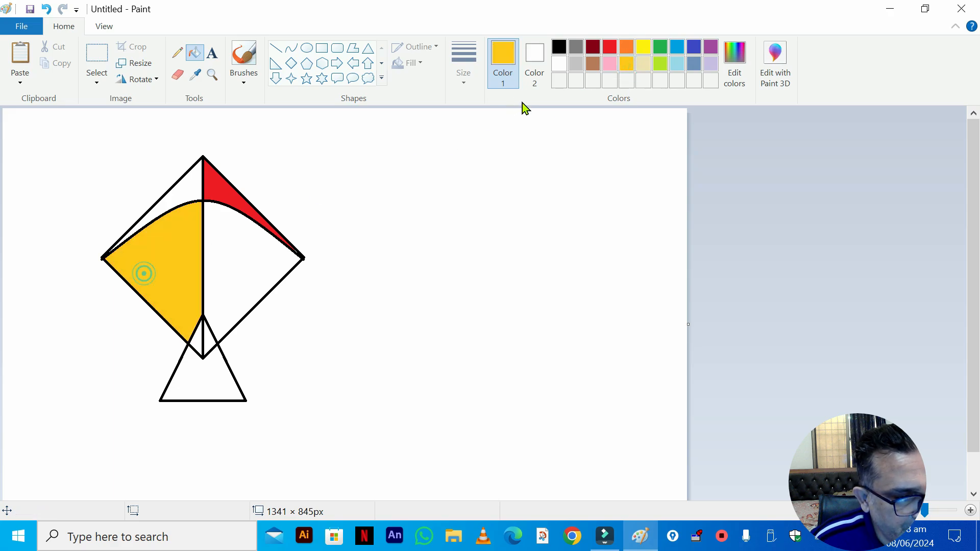
Fill the diamond's right section below the curve turquoise blue and its upper-left section above the curve green
left_click(677, 47)
left_click(234, 297)
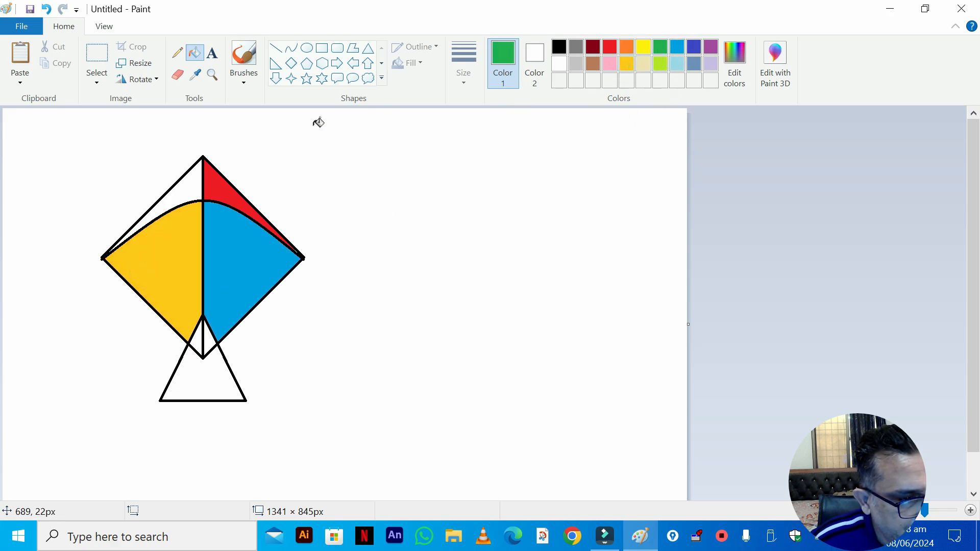
left_click(184, 194)
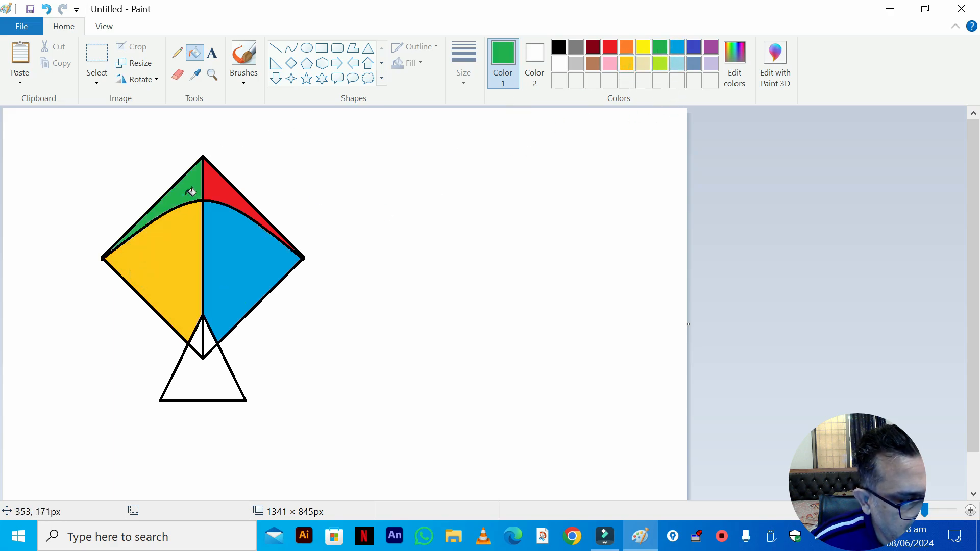
Fill the small overlap between diamond and triangle purple on its left half and light yellow on its right, and the remaining triangle red
left_click(710, 47)
left_click(194, 340)
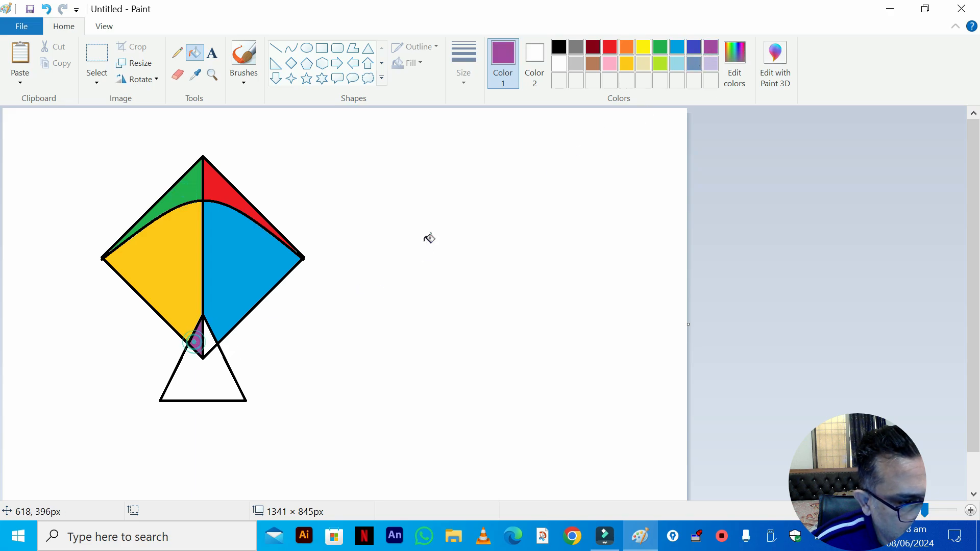
left_click(646, 63)
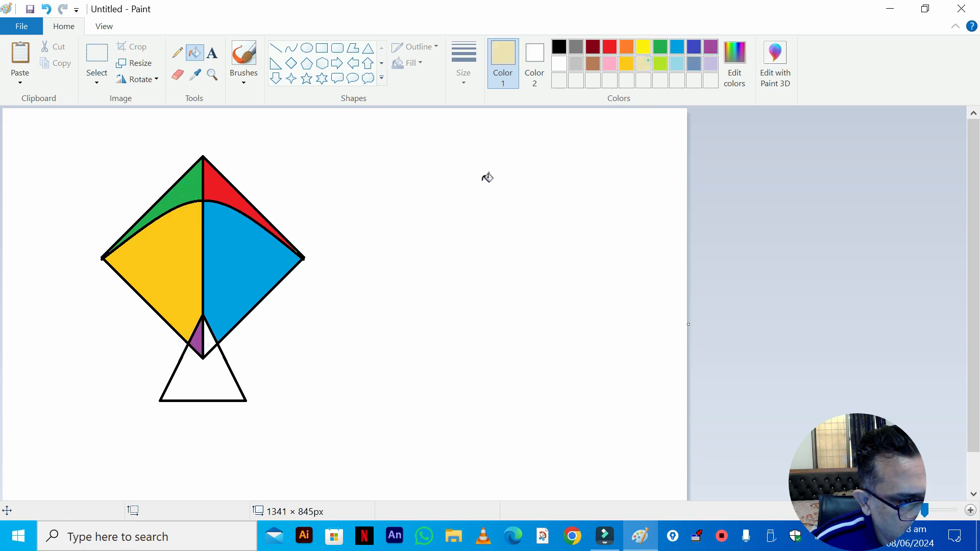
left_click(209, 333)
key("ctrl+z")
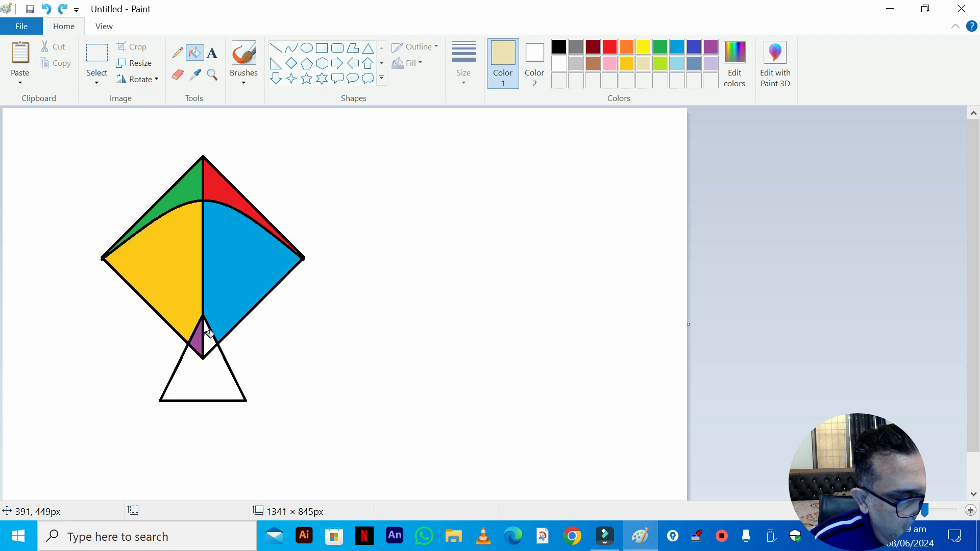
left_click(213, 339)
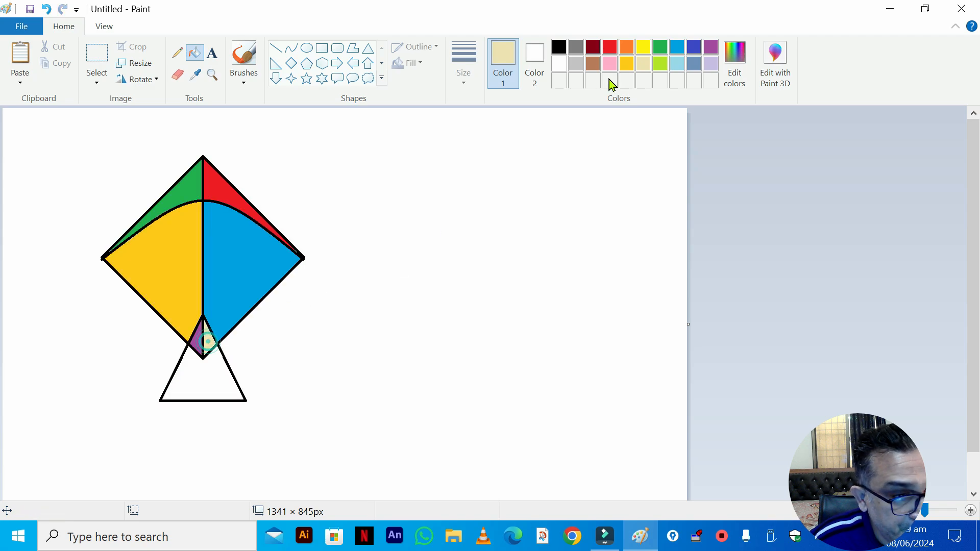
left_click(610, 47)
left_click(192, 388)
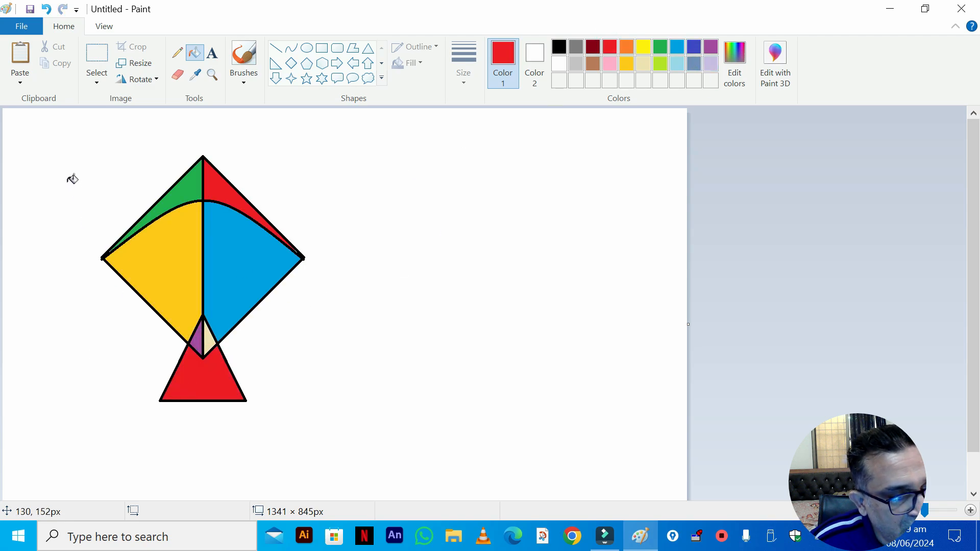
Select the whole kite with a marquee of about 576 × 670 px and move it down toward the canvas's left edge
left_click(90, 63)
left_click_drag(66, 137, 361, 481)
left_click_drag(186, 306, 102, 358)
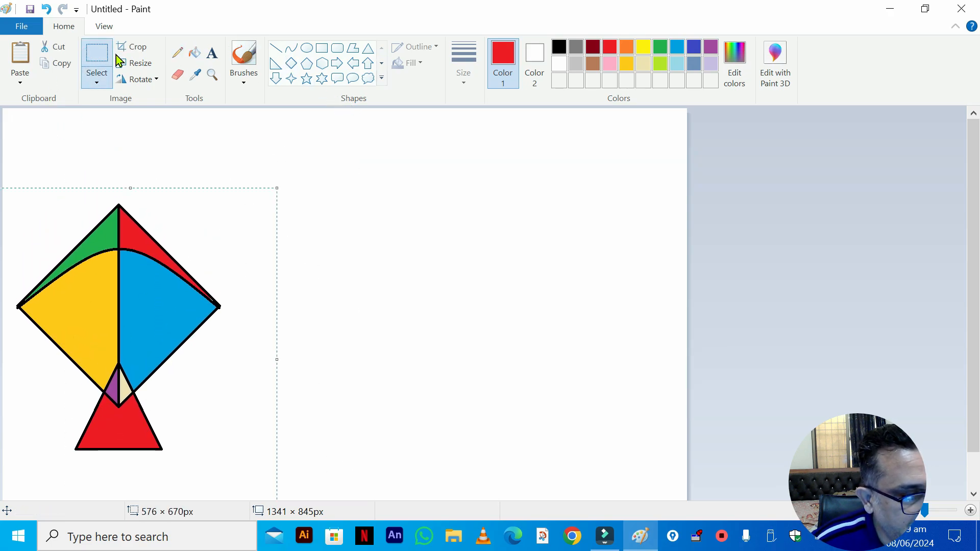
left_click(393, 253)
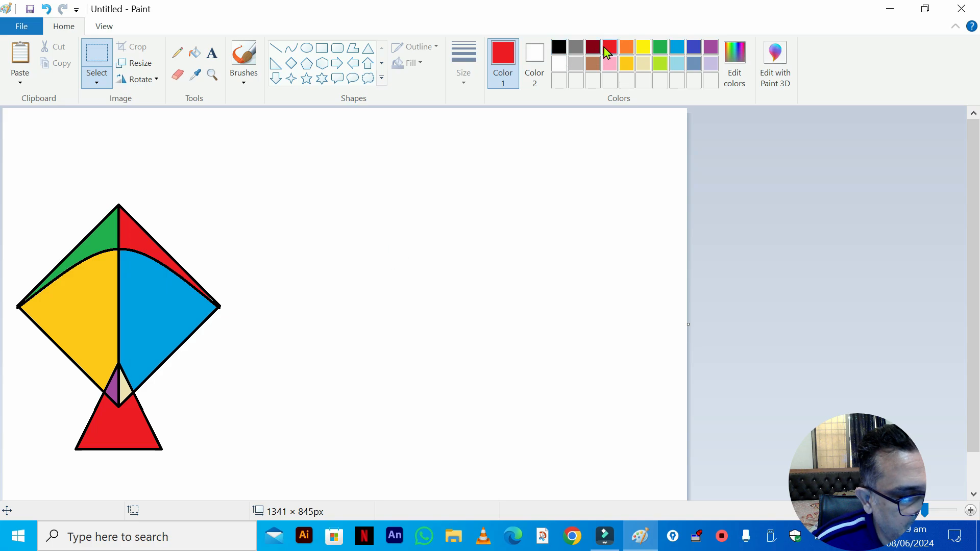
Draw a black cloud callout about 185 × 185 px above and to the right of the kite
left_click(559, 47)
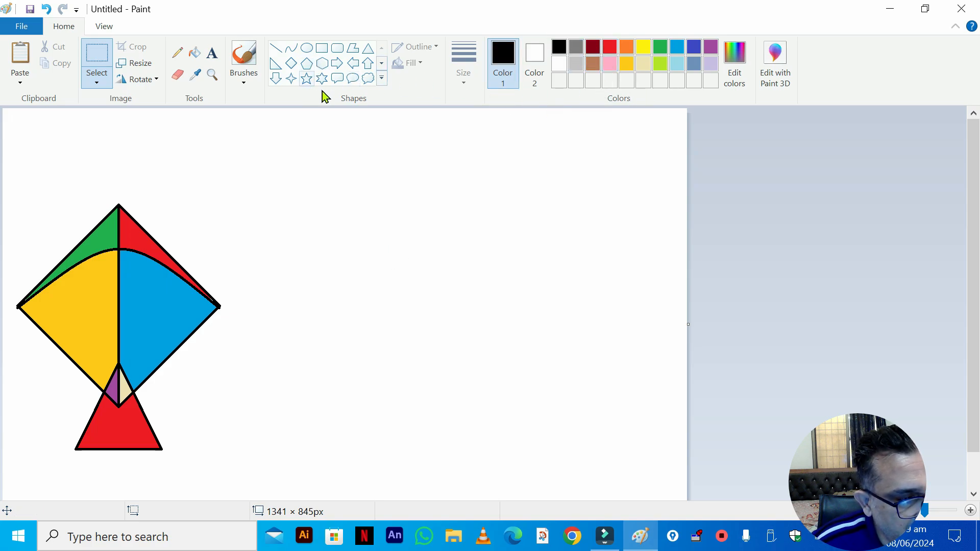
left_click(370, 83)
mouse_move(220, 147)
left_mouse_down()
mouse_move(264, 175)
mouse_move(314, 241)
left_mouse_up()
left_click(97, 56)
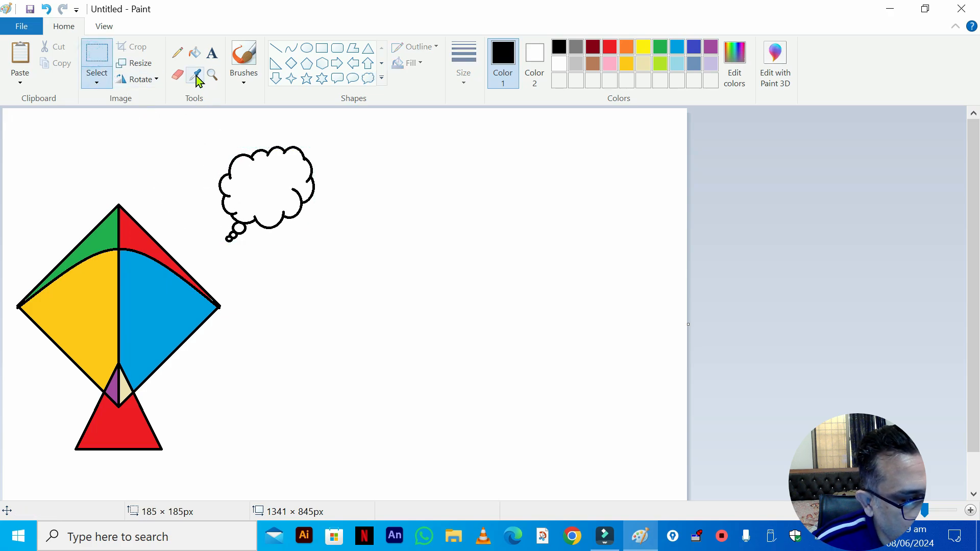
Erase the trailing bubbles beneath the cloud callout and fill the cloud black
left_click(178, 75)
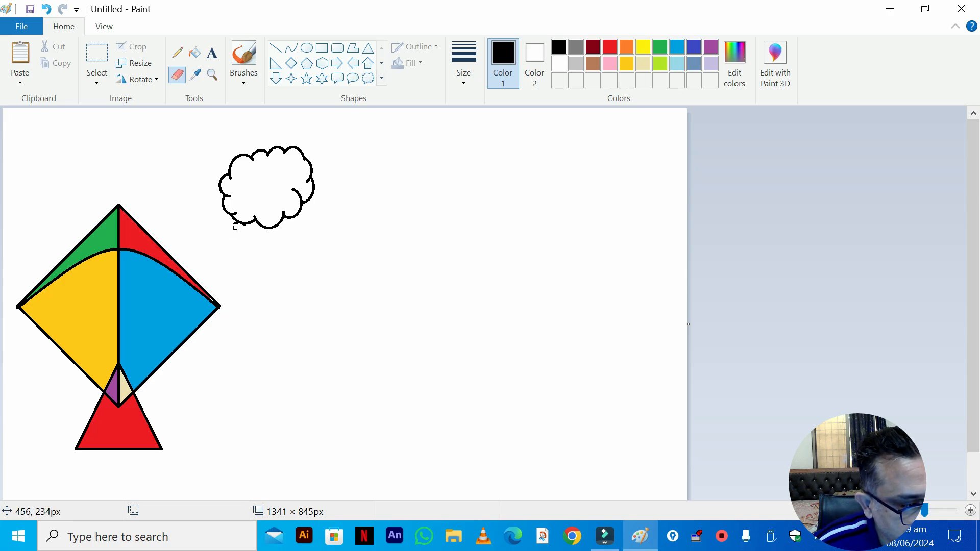
left_click(195, 53)
left_click(283, 177)
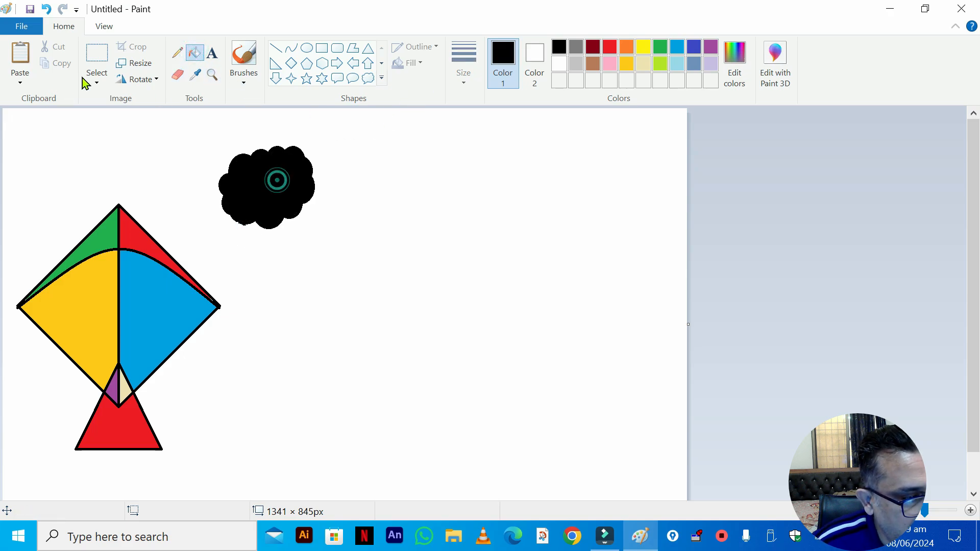
Duplicate the black cloud twice, placing one copy above the kite's left side and the other to the right of the original
left_click(84, 48)
left_click_drag(210, 139, 322, 250)
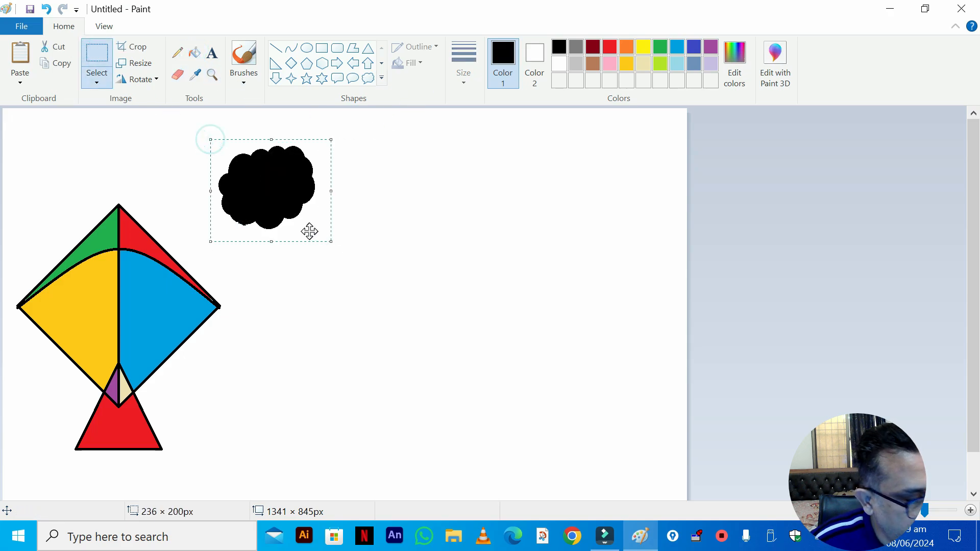
key("ctrl+c")
key("ctrl+v")
left_click_drag(62, 160, 431, 175)
key("ctrl+v")
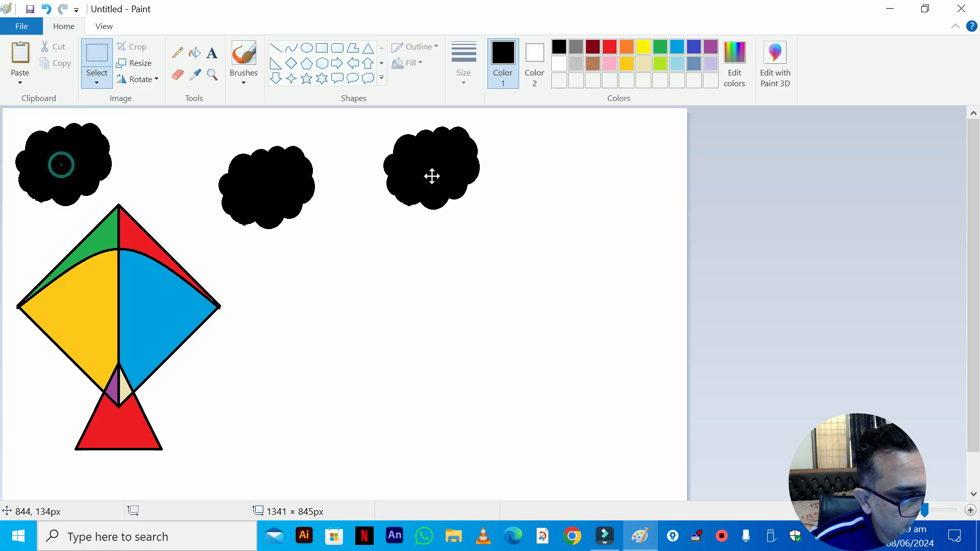
Shrink the right-hand cloud copy, move it nearer the original, and place a duplicate of the smaller cloud farther right
left_click_drag(373, 226, 398, 204)
left_click_drag(439, 162, 380, 179)
key("ctrl+c")
key("ctrl+v")
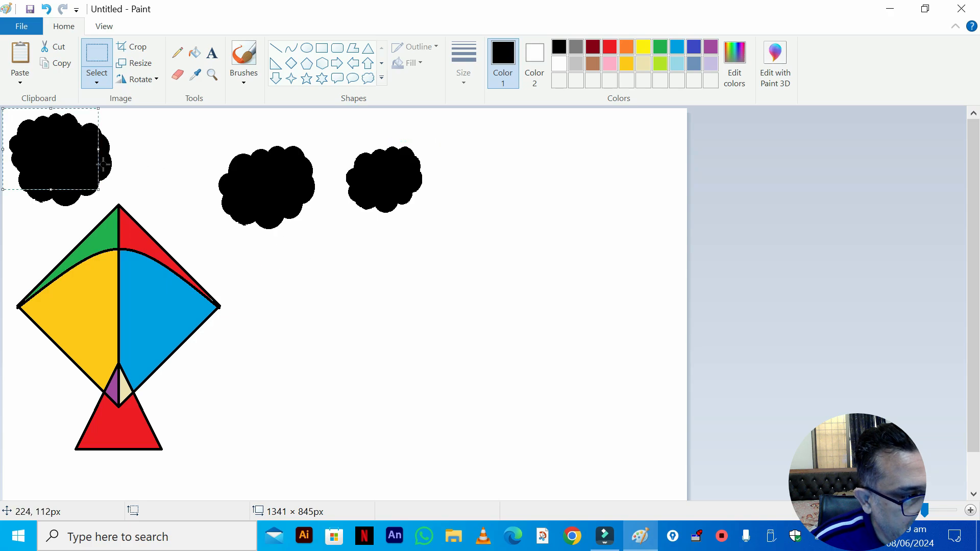
left_click_drag(55, 162, 546, 191)
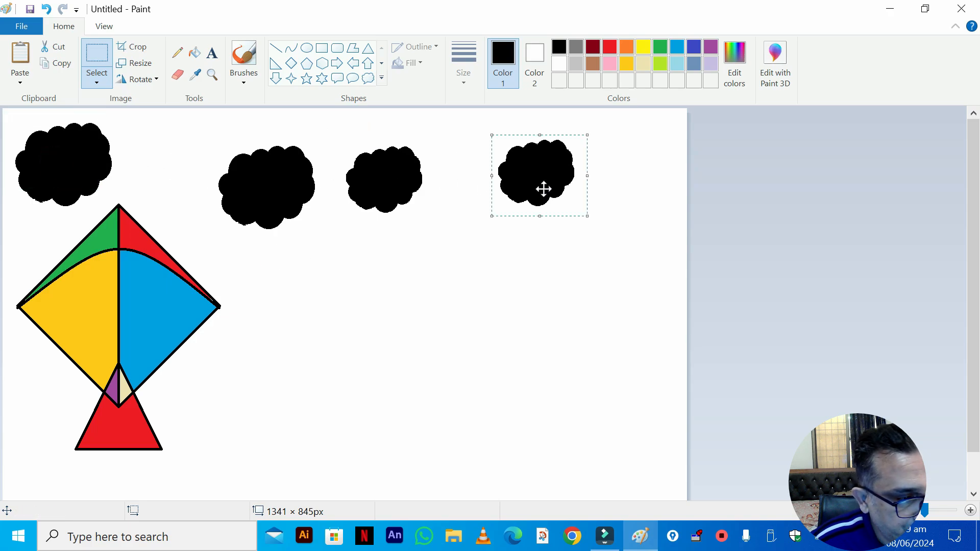
left_click(382, 300)
Fill the white canvas background around the kite and clouds with light turquoise
left_click(194, 52)
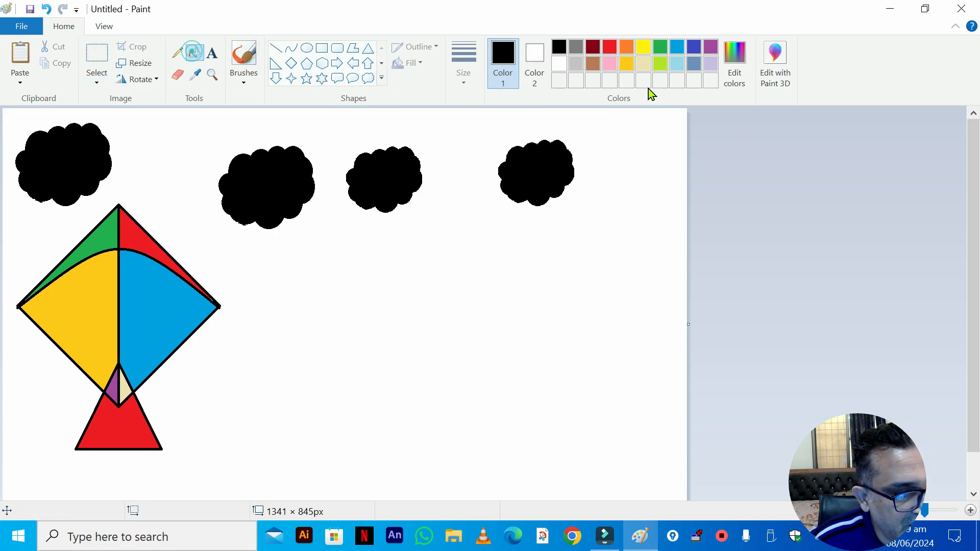
left_click(677, 63)
left_click(622, 268)
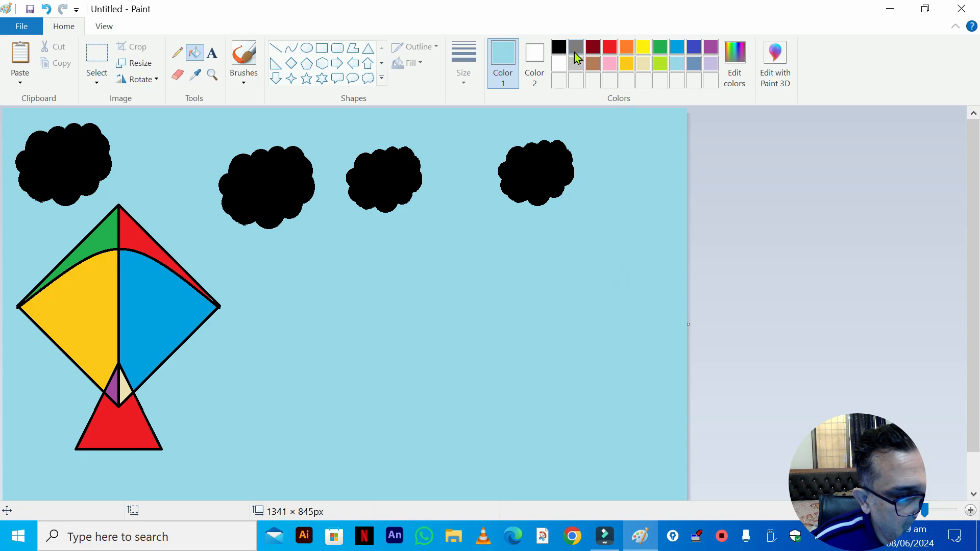
Fill all four black clouds white
left_click(559, 63)
left_click(525, 172)
left_click(377, 185)
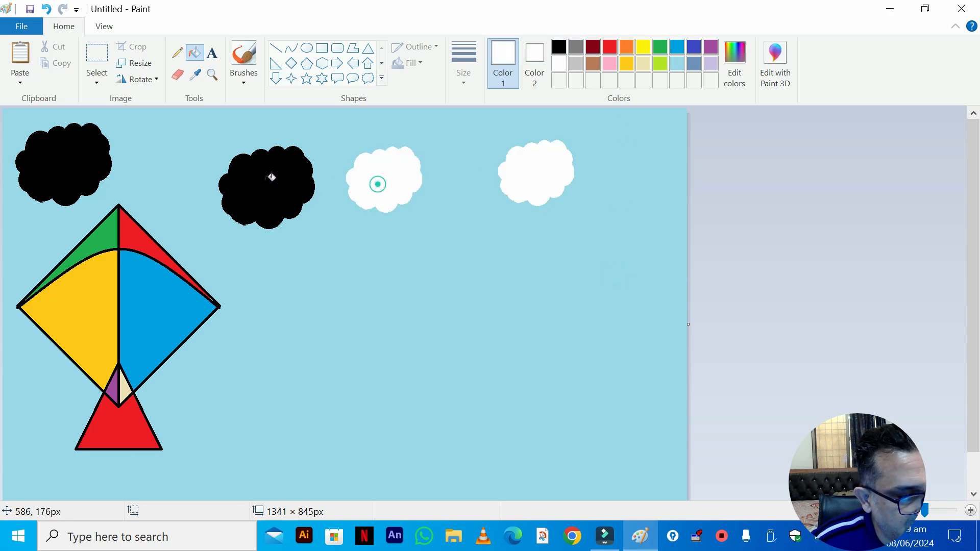
left_click(251, 172)
left_click(37, 166)
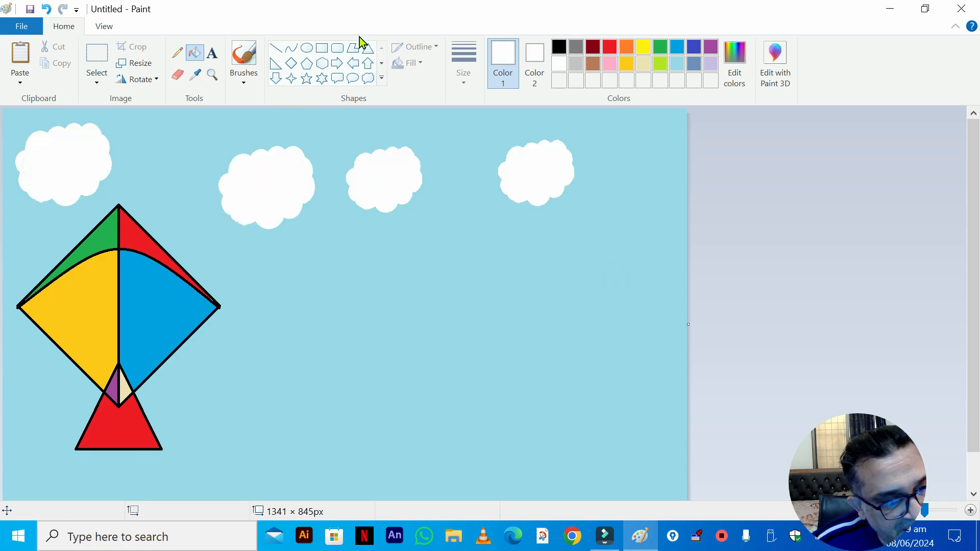
Draw two black bridle lines from the curve's peak and the triangle's tip, meeting just beyond the kite's right corner
left_click(276, 48)
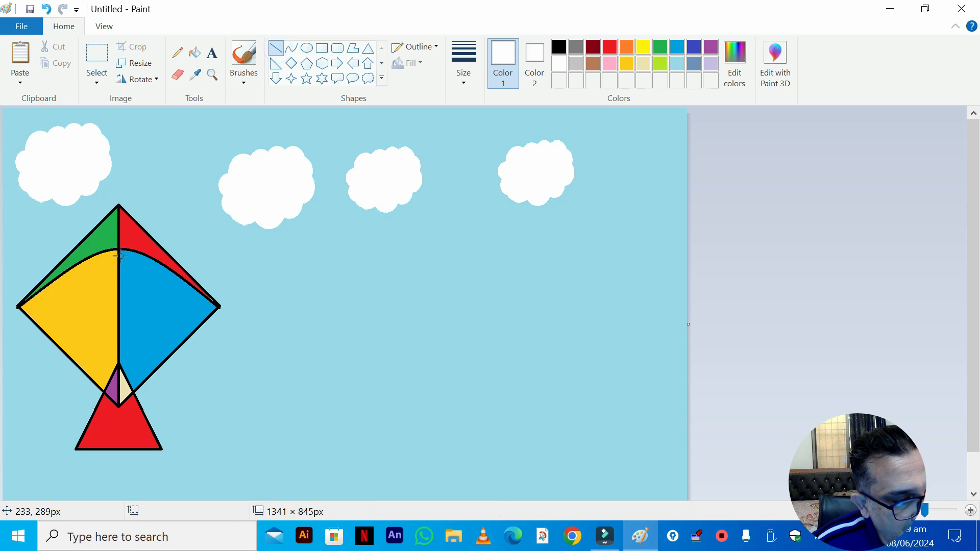
left_click_drag(185, 289, 229, 318)
left_click(559, 47)
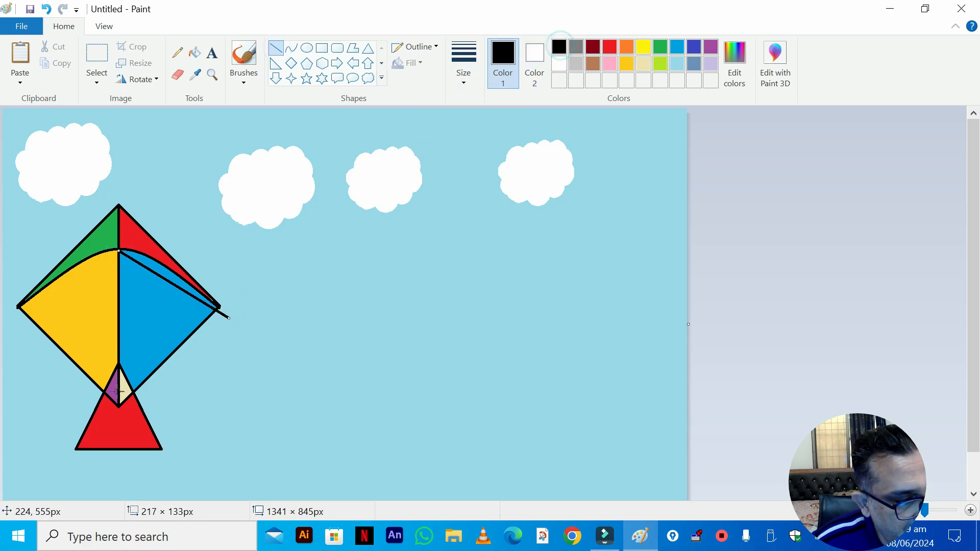
left_click_drag(119, 364, 226, 318)
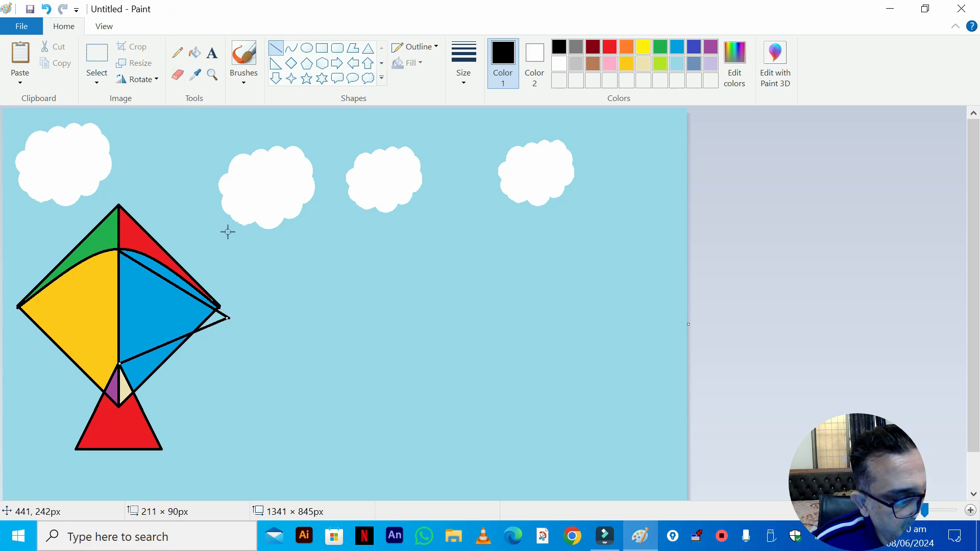
Draw a wavy string curve about 1109 px wide from the bridle point past the canvas's right edge, bowed up first and then down
left_click(291, 48)
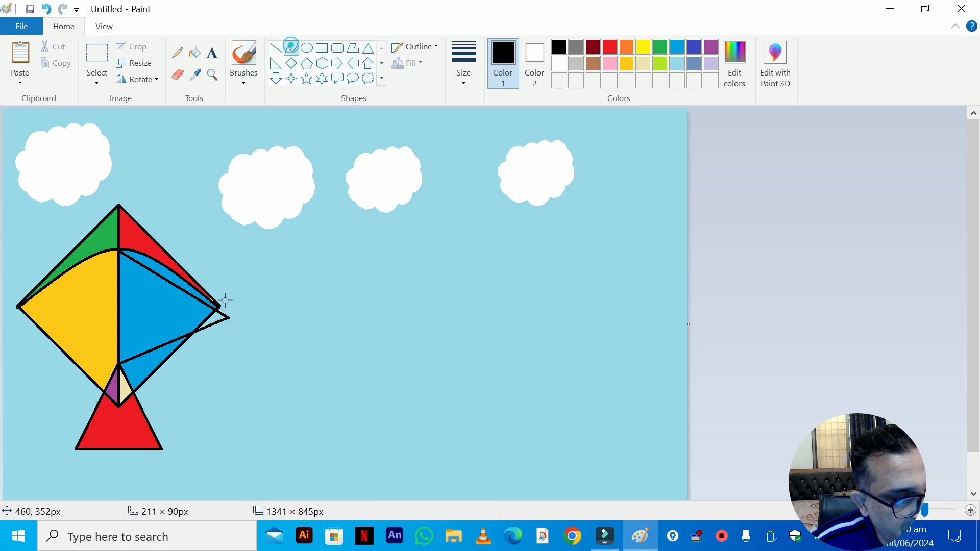
left_click_drag(228, 320, 795, 422)
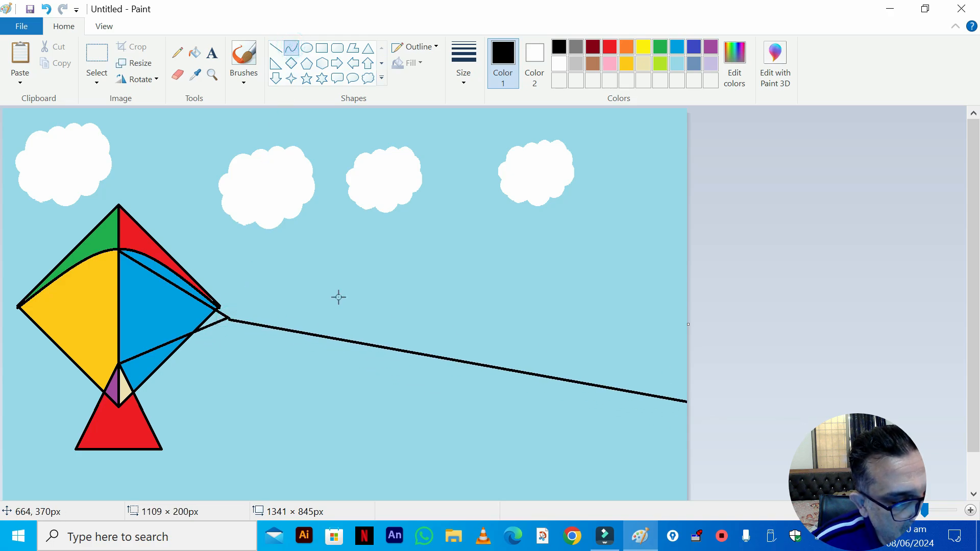
left_click_drag(313, 337, 462, 198)
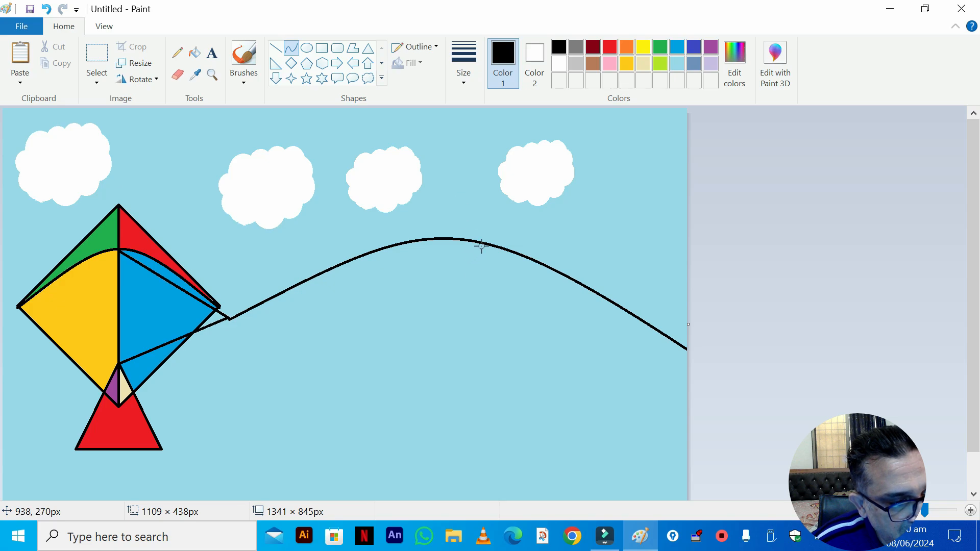
left_click_drag(481, 246, 577, 434)
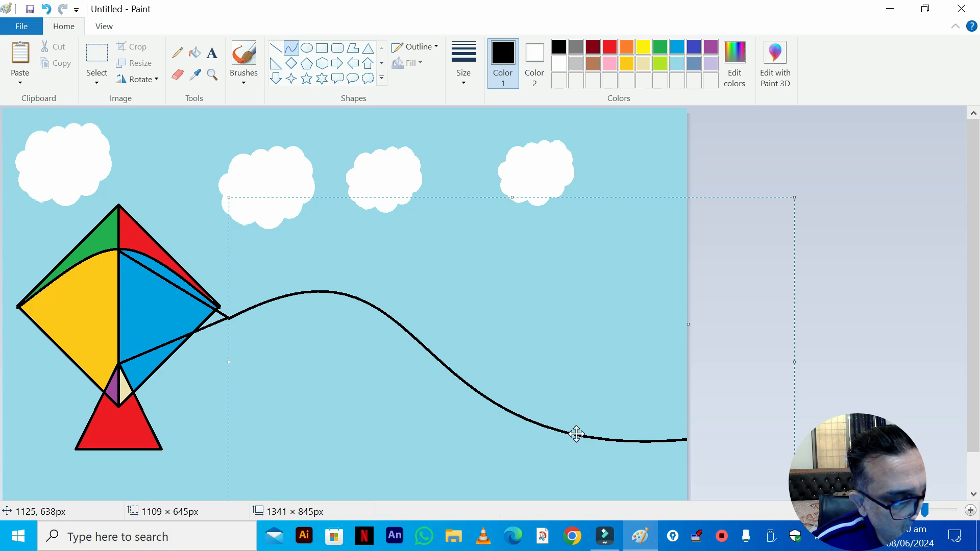
left_click(122, 142)
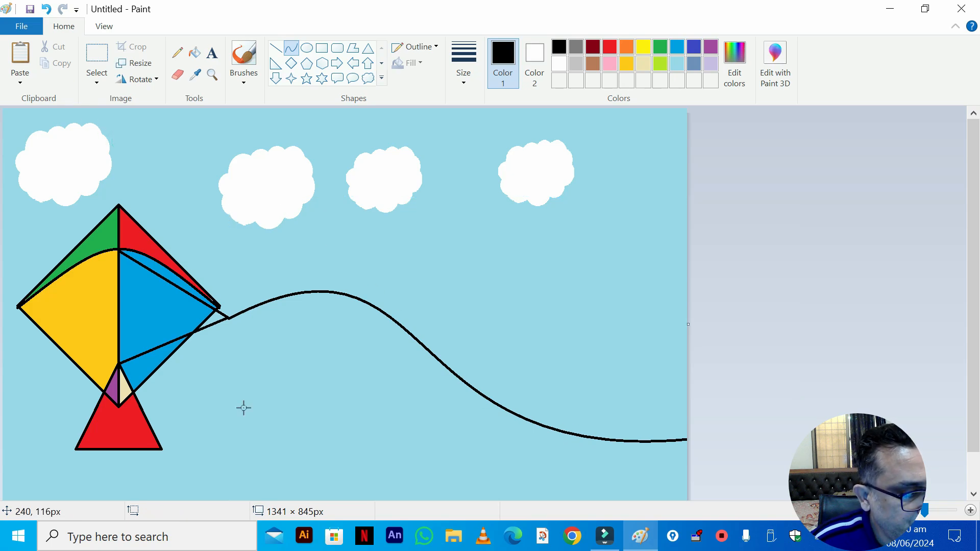